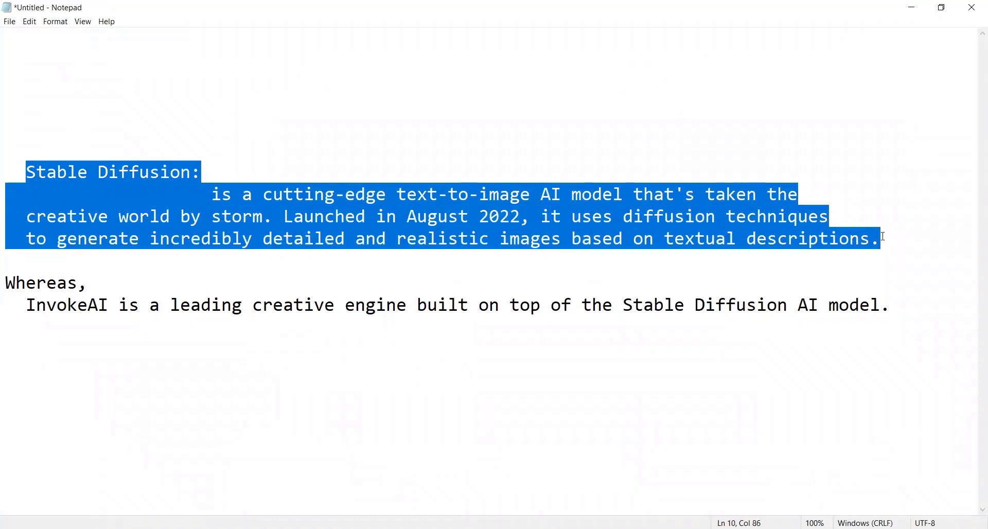
Switch to Chrome, bring up the SD_InvokeAI_Base_Cloud_ver_v4.ipynb notebook in Colab and show the code of its STEP 1 cell.
left_click_drag(883, 236, 920, 297)
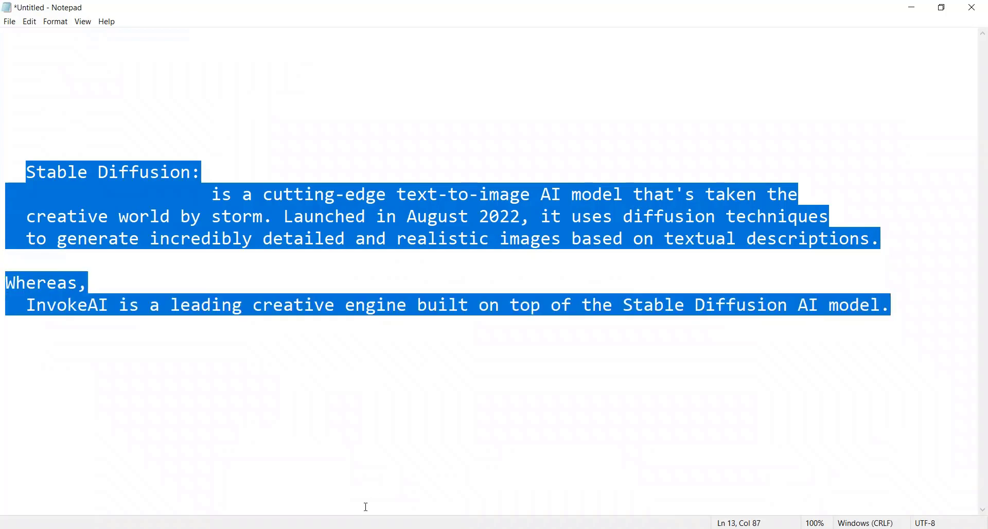
left_click(396, 473)
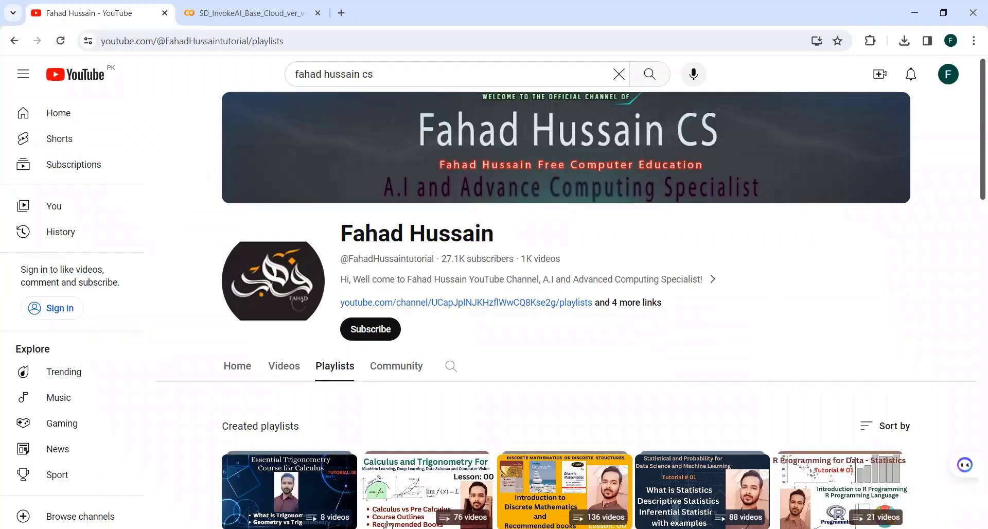
left_click(224, 5)
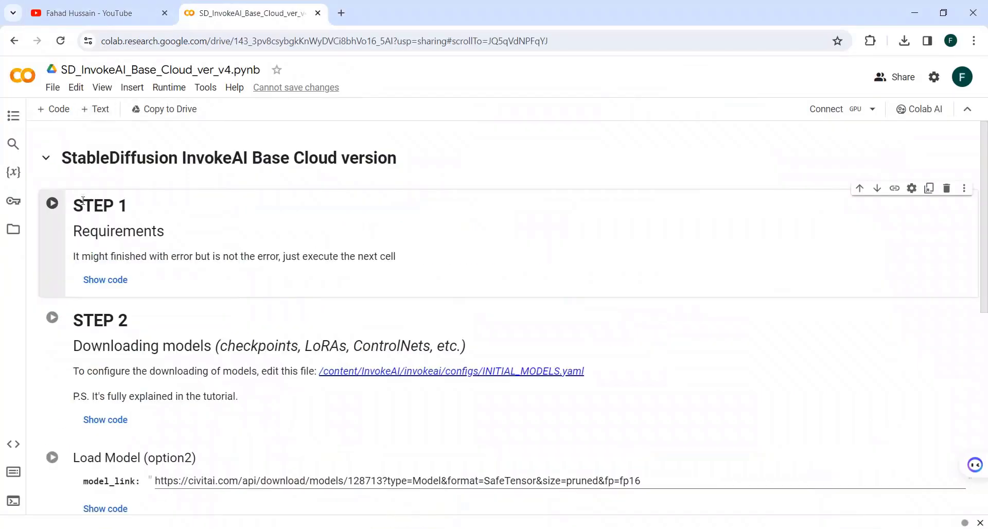
left_click(106, 282)
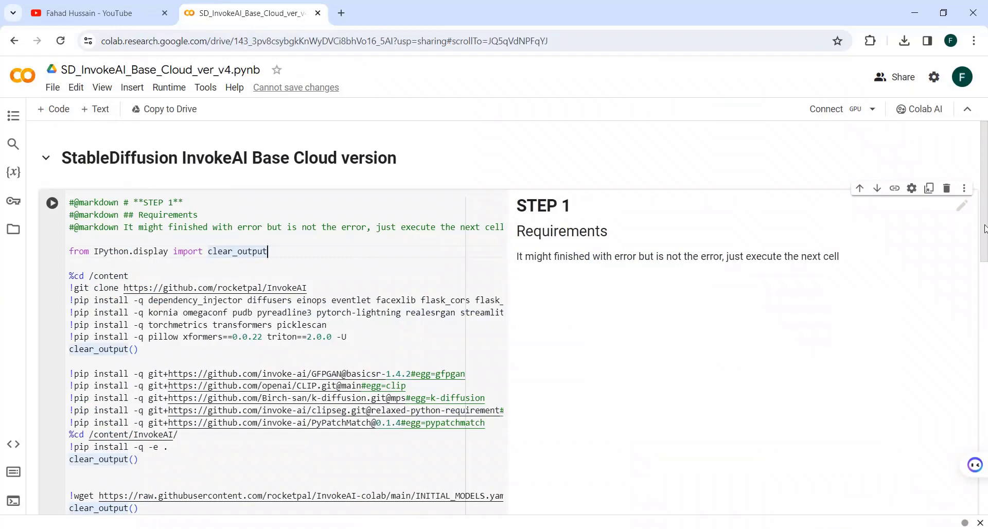
scroll(984, 229, "down", 1)
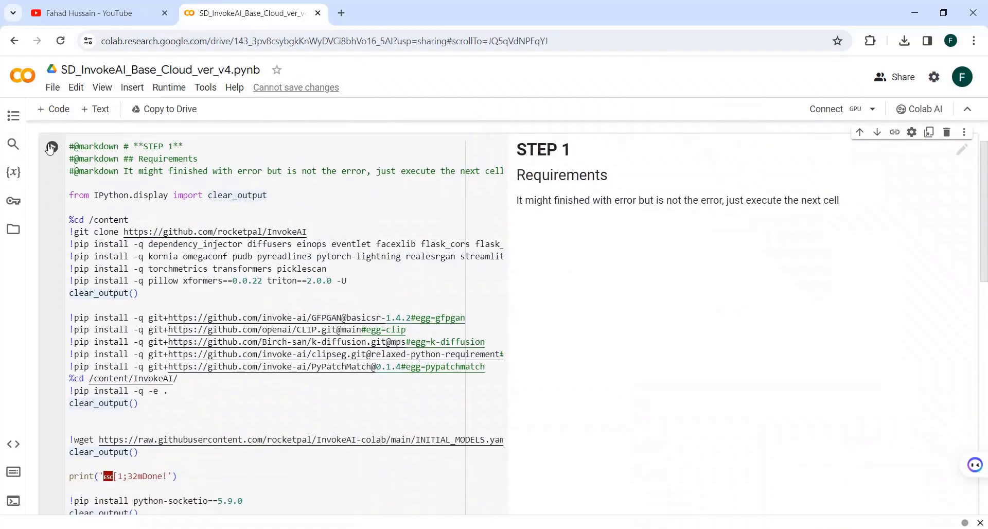
left_click(51, 148)
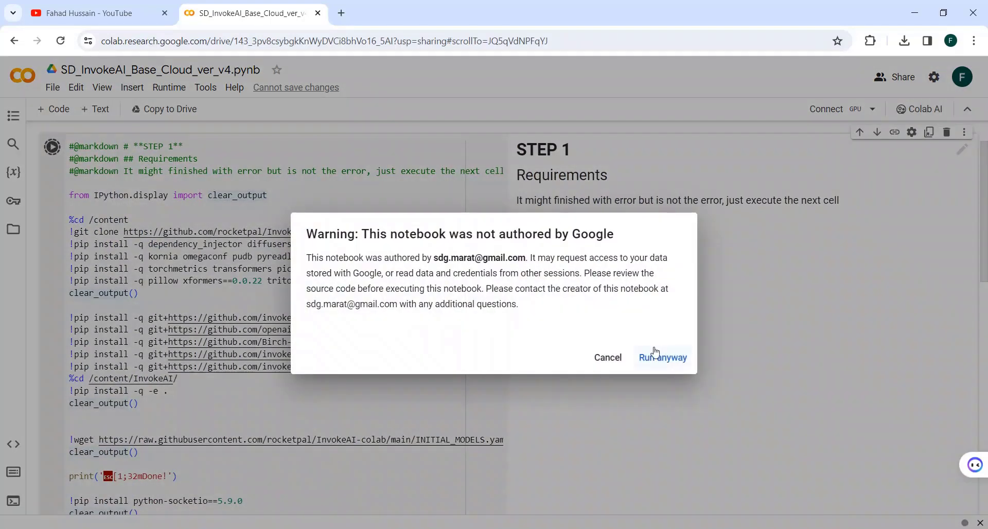
left_click(609, 359)
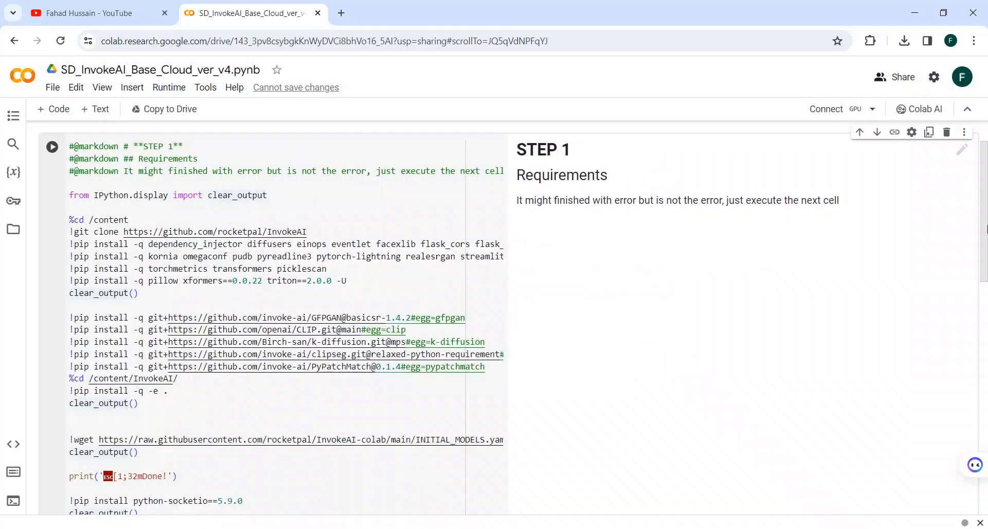
left_click_drag(987, 226, 985, 135)
Set the notebook's runtime to Python 3 with the T4 GPU hardware accelerator.
left_click(175, 91)
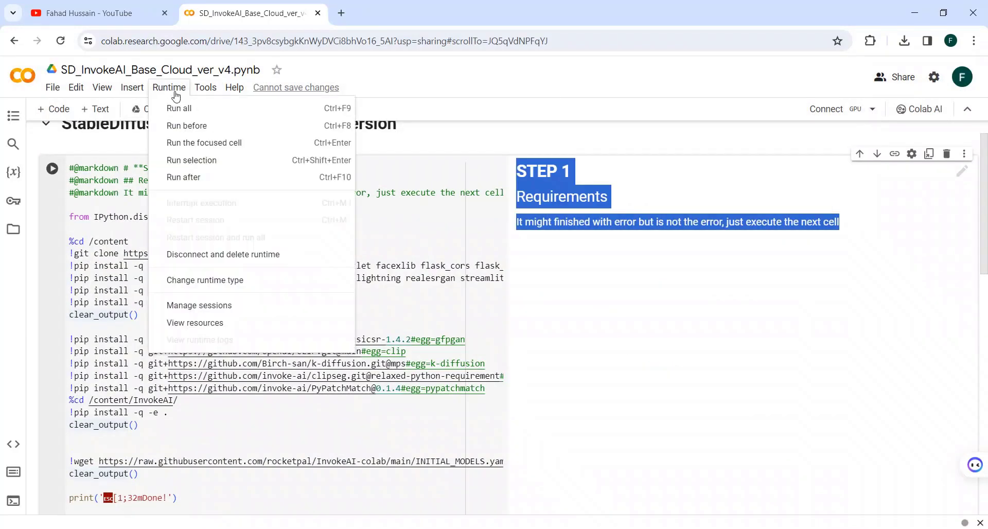
left_click(200, 280)
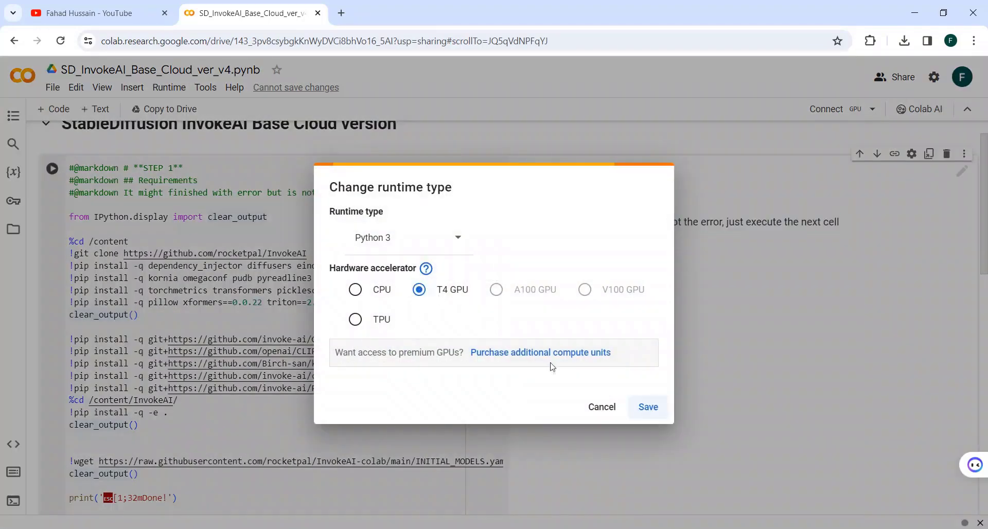
left_click(647, 406)
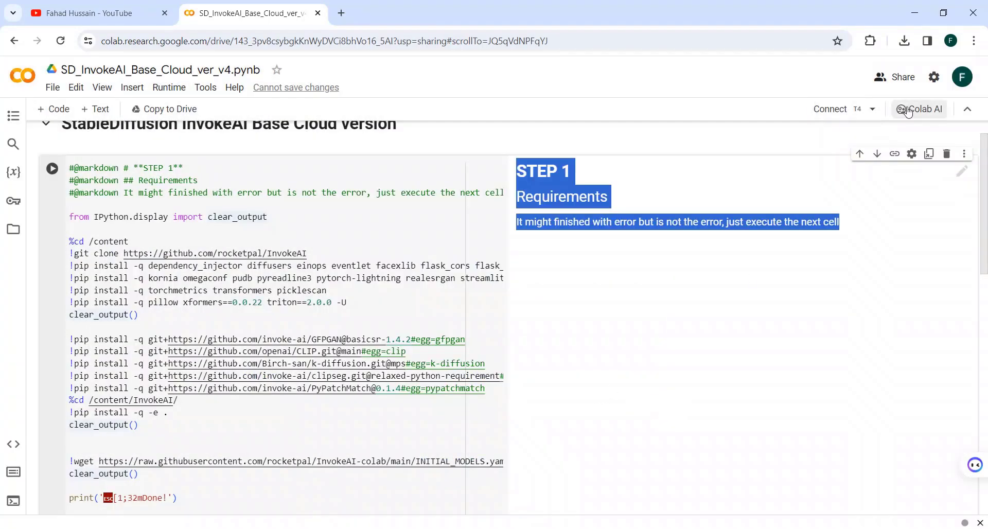
Connect to the runtime and run the STEP 1 requirements cell, allowing the notebook to run although it is not authored by Google.
left_click_drag(984, 210, 984, 105)
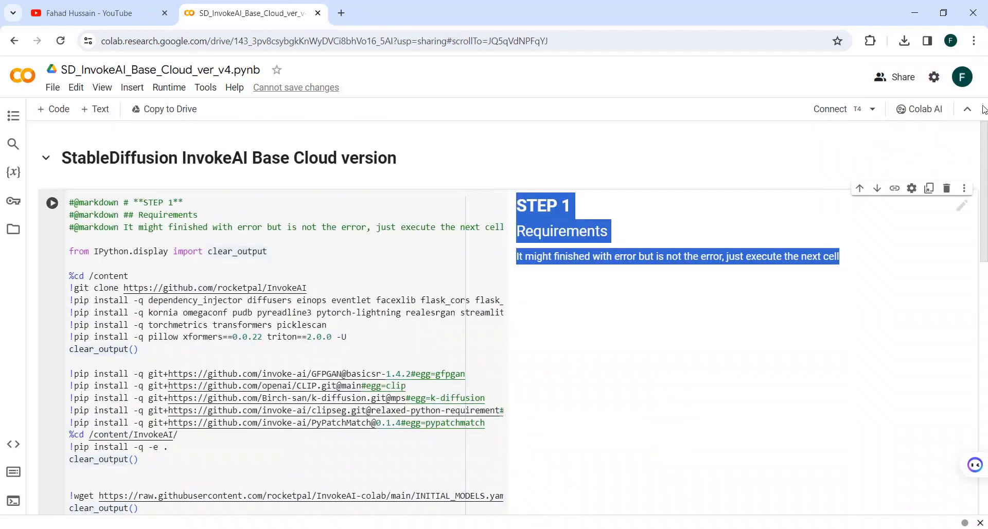
left_click(807, 91)
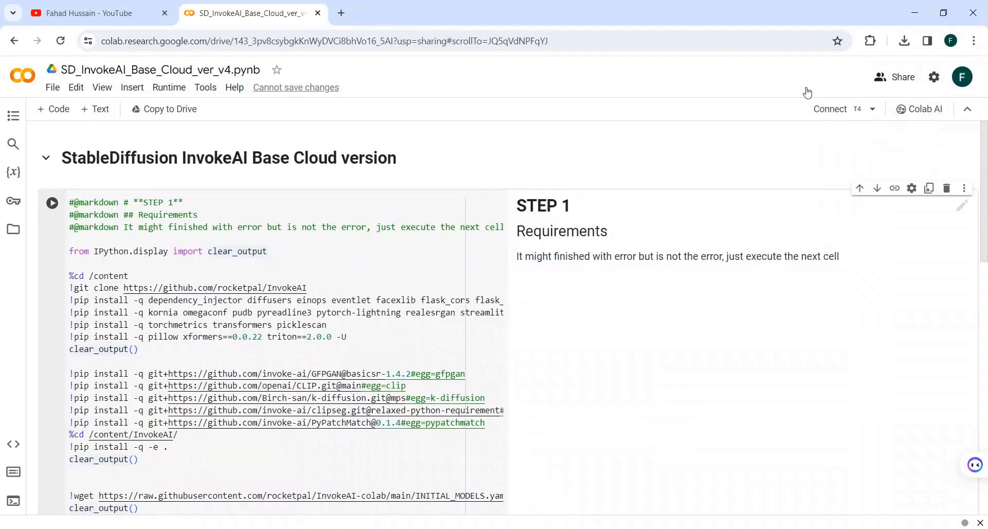
left_click(828, 115)
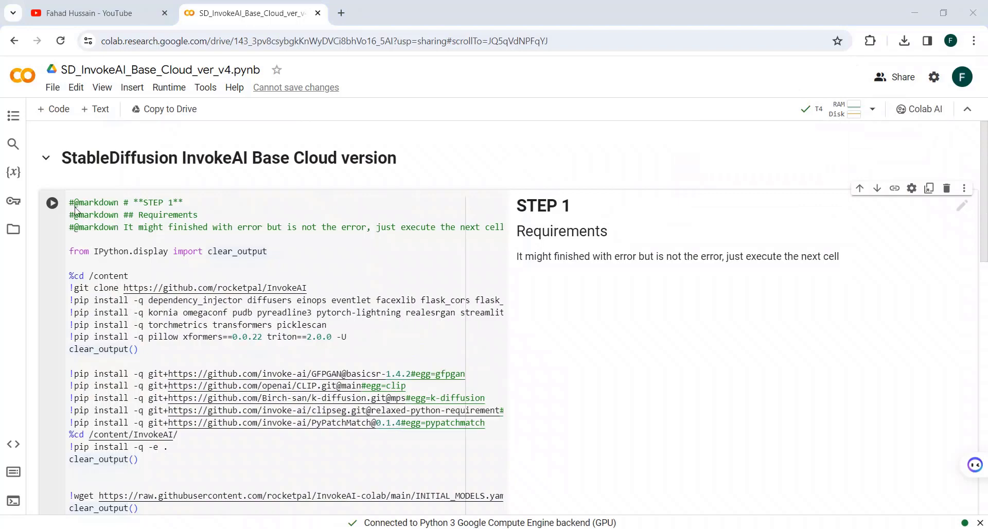
left_click(54, 204)
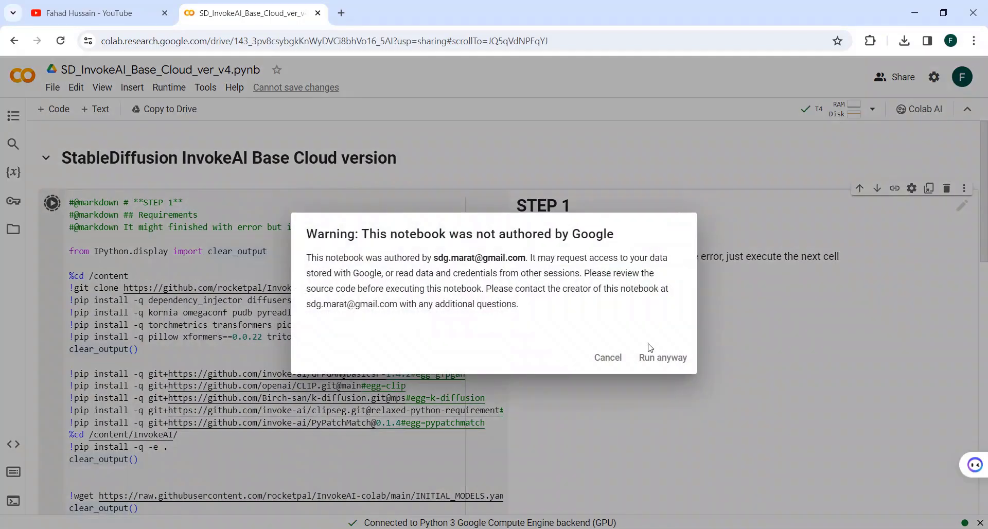
left_click(657, 359)
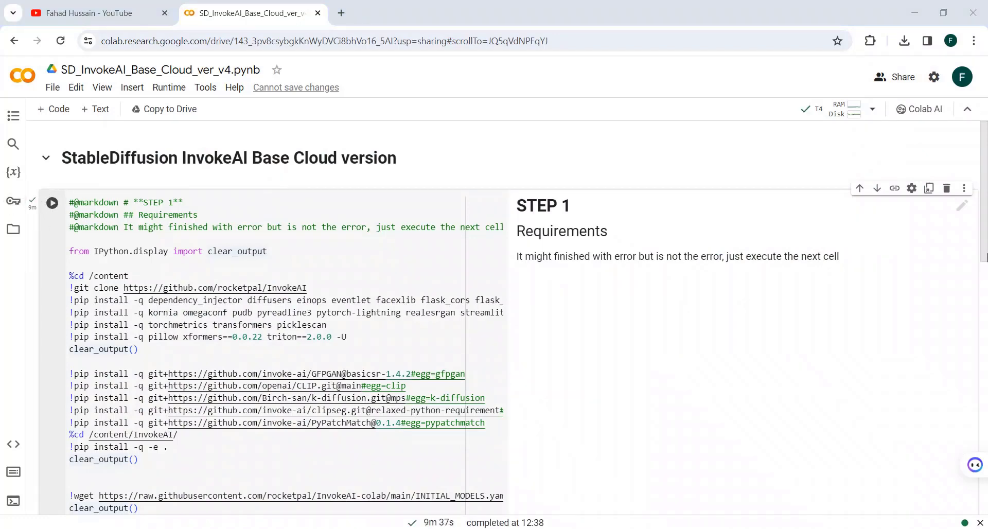
Show the code of the STEP 2 model download cell and run it.
left_click_drag(983, 234, 987, 378)
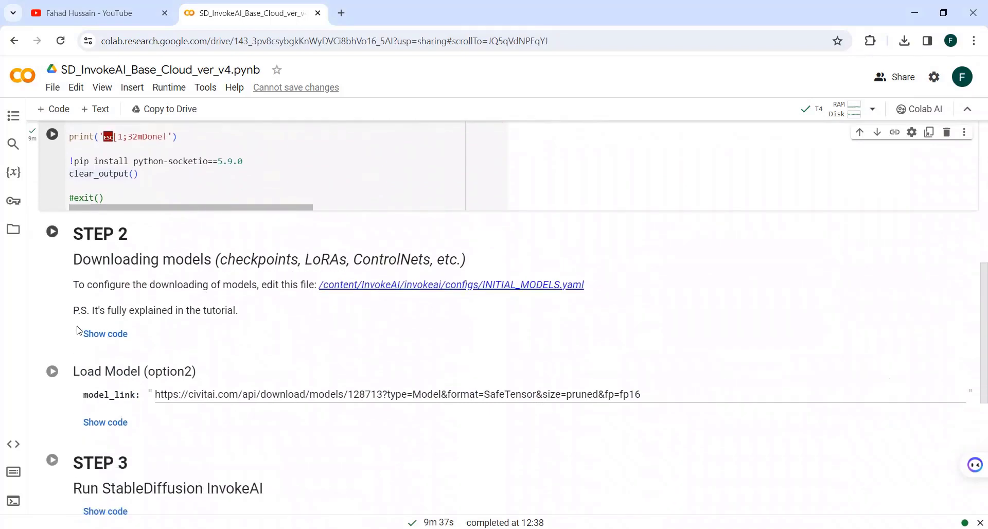
left_click(90, 334)
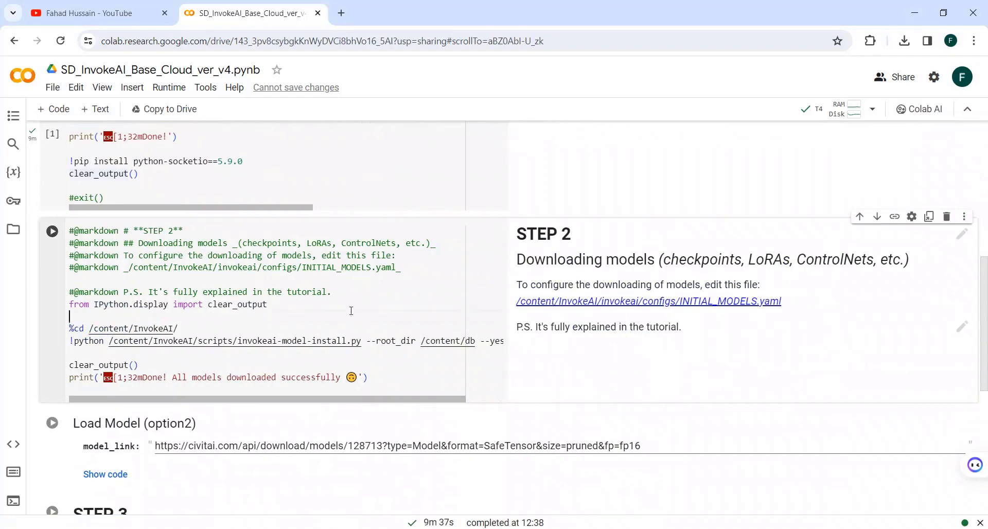
key("shift+Return")
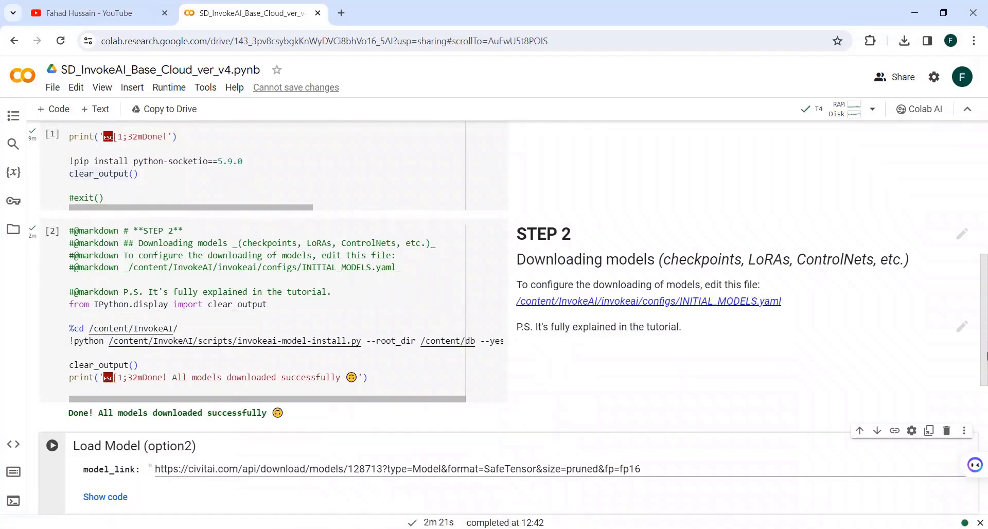
Show the code of the Load Model (option2) cell and run it with the preset civitai model link.
scroll(986, 354, "down", 4)
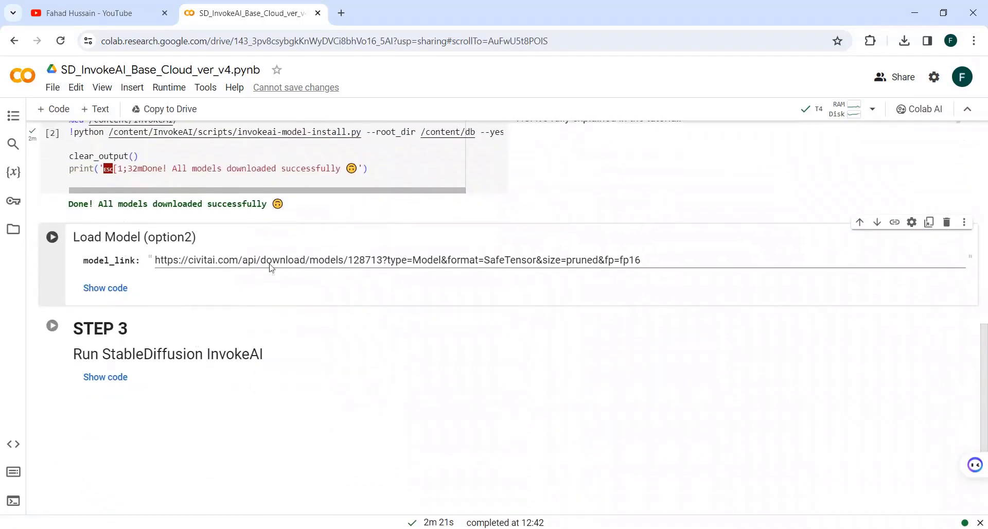
left_click(103, 288)
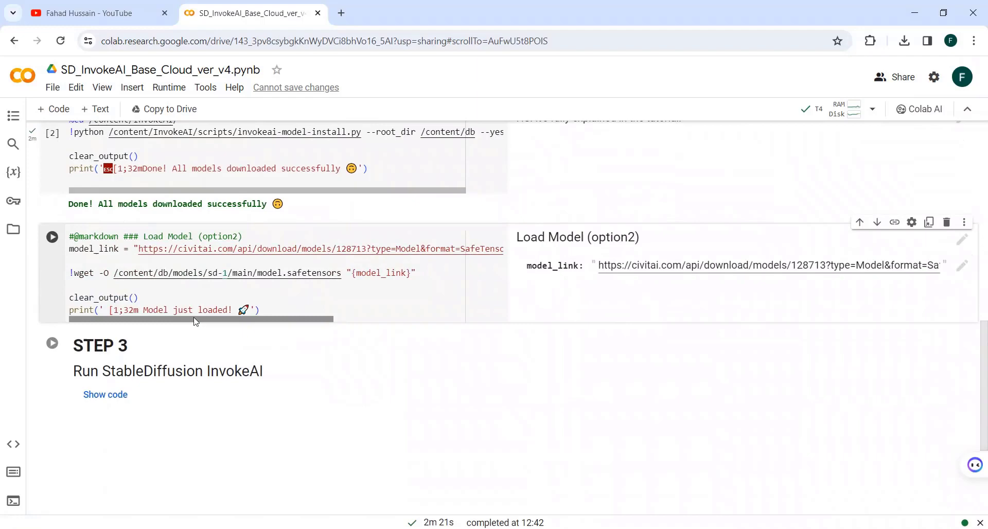
left_click(316, 294)
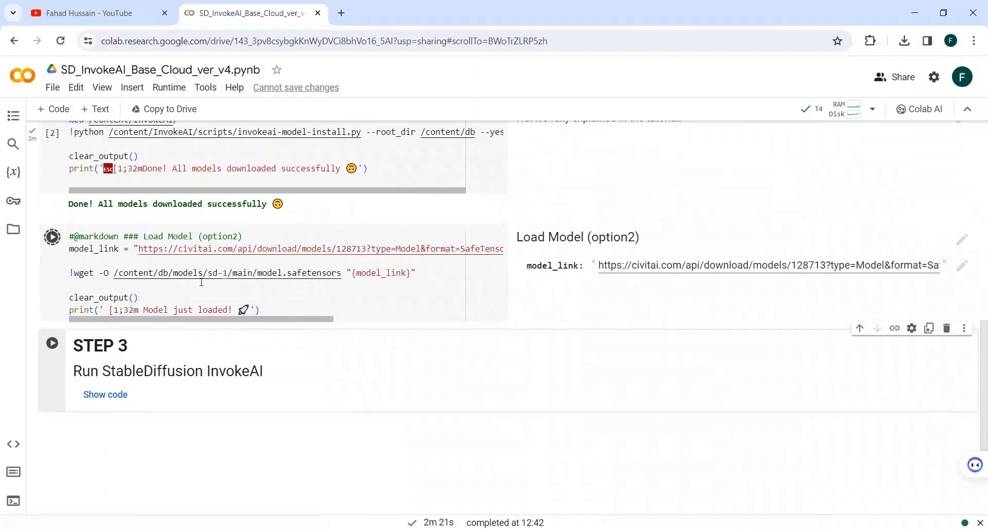
left_click(57, 237)
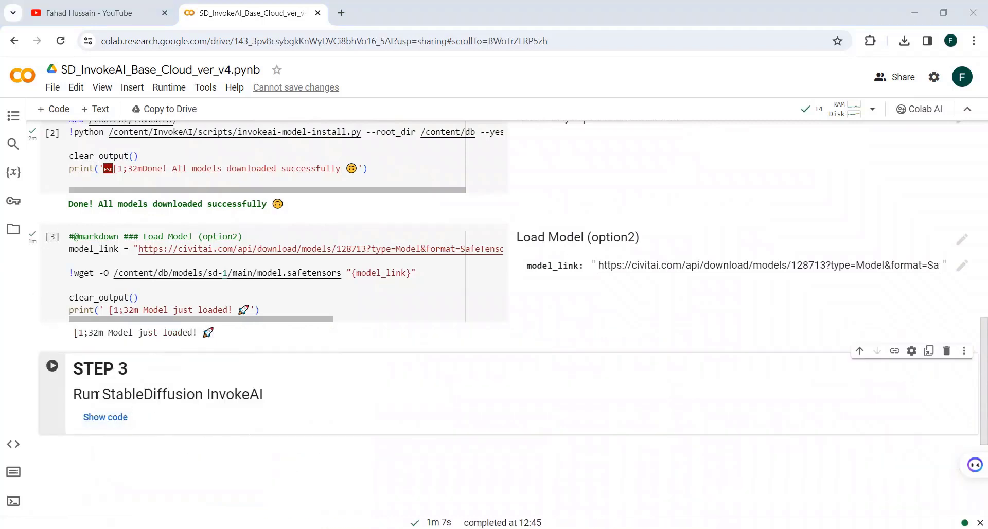
Show the code of the STEP 3 Run StableDiffusion InvokeAI cell and run it.
left_click(118, 416)
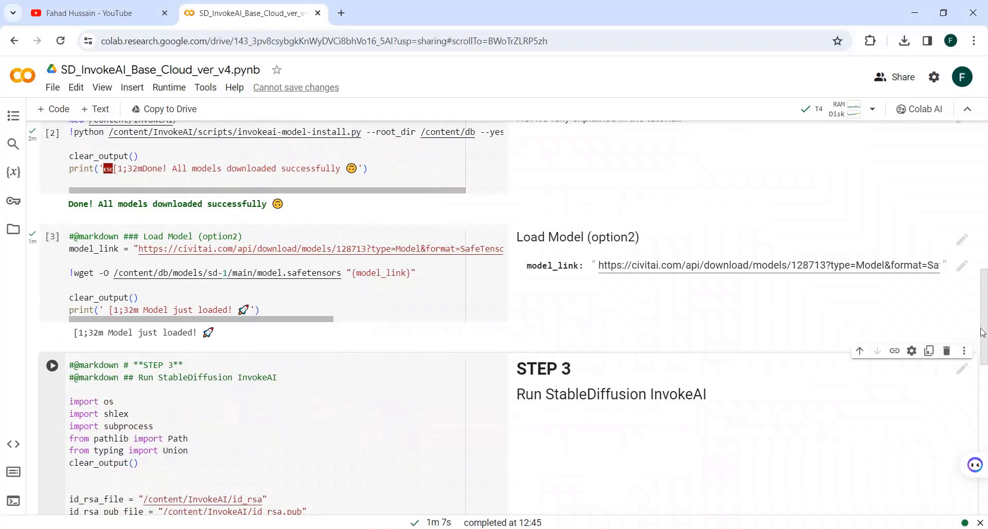
left_click_drag(987, 354, 987, 367)
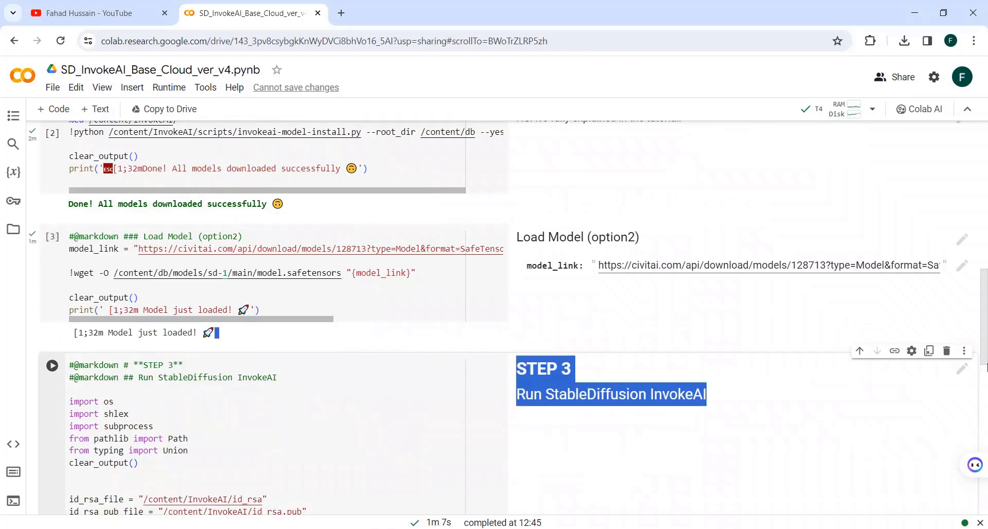
left_click(293, 445)
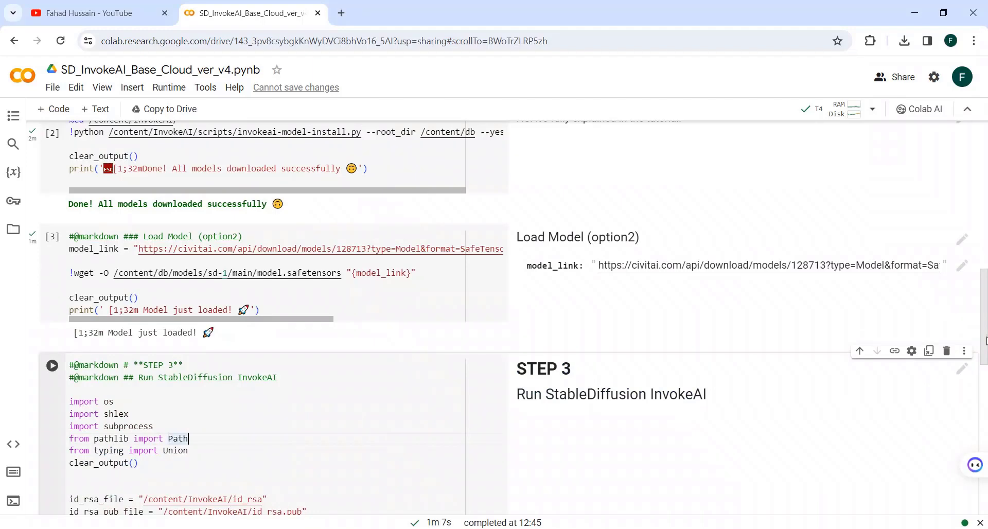
left_click_drag(987, 341, 987, 412)
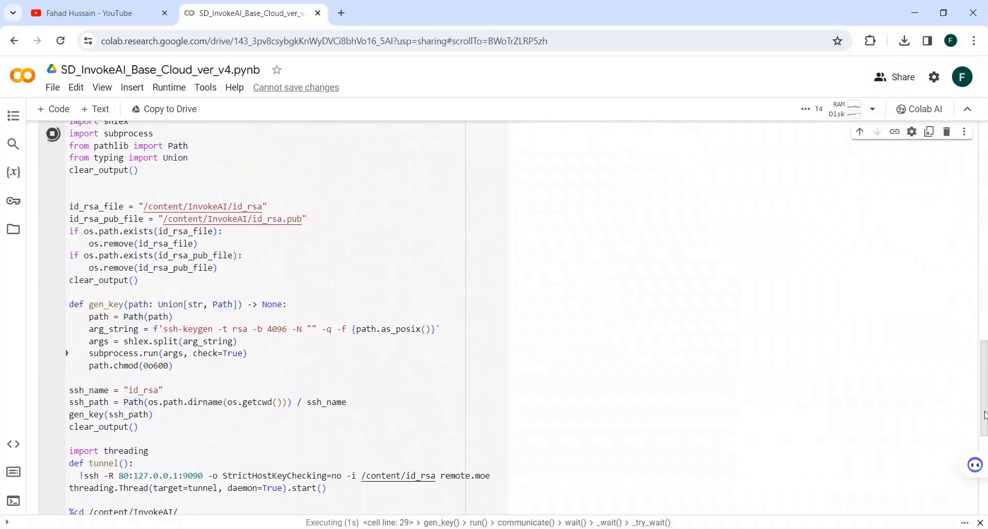
Open the InvokeAI web interface from the remote.moe link in the STEP 3 cell's output.
left_click_drag(985, 415, 983, 470)
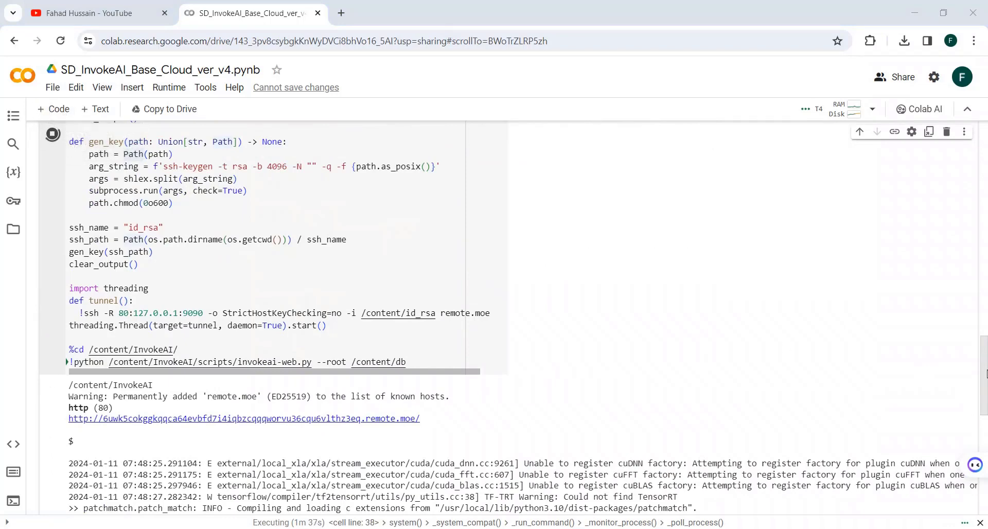
left_click_drag(986, 373, 986, 422)
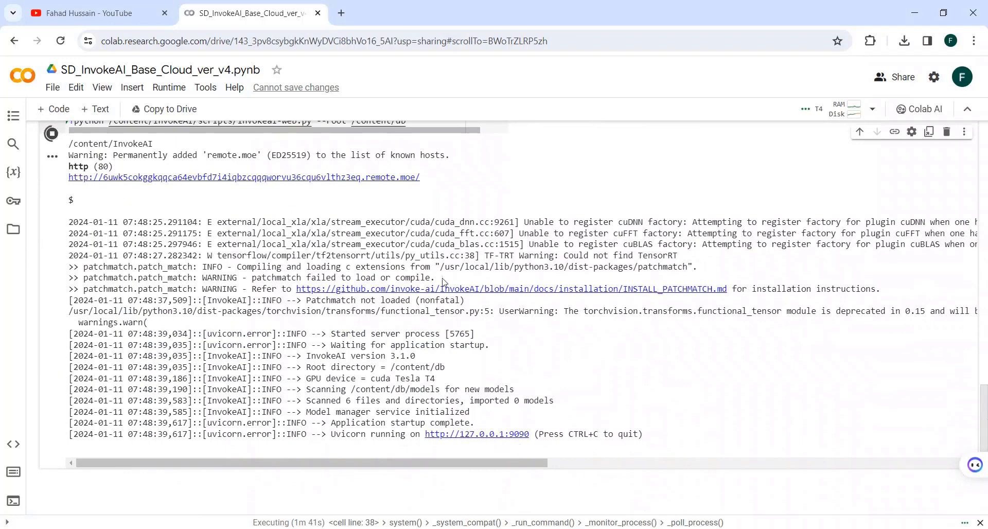
left_click(291, 177)
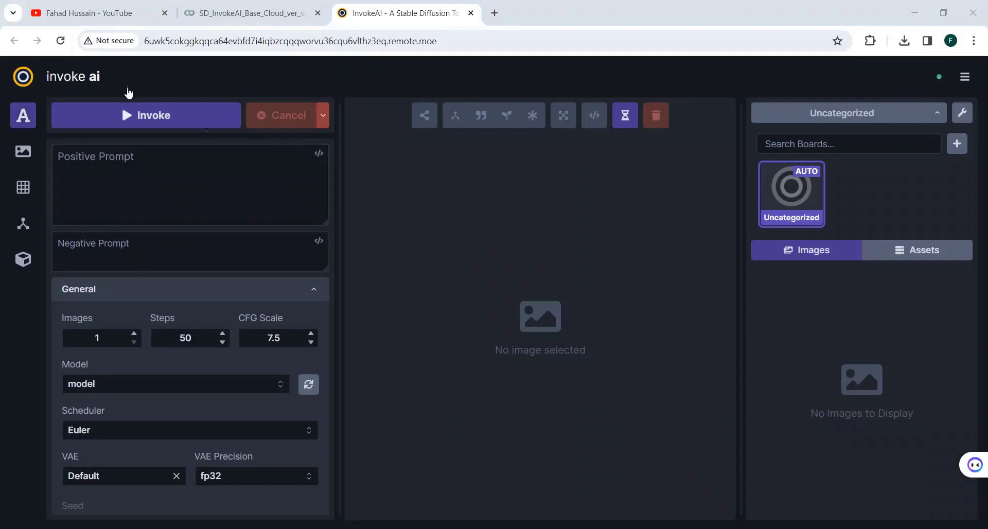
Enter the positive prompt "A boy standing on the mountain." and set the number of images to 2.
left_click(96, 170)
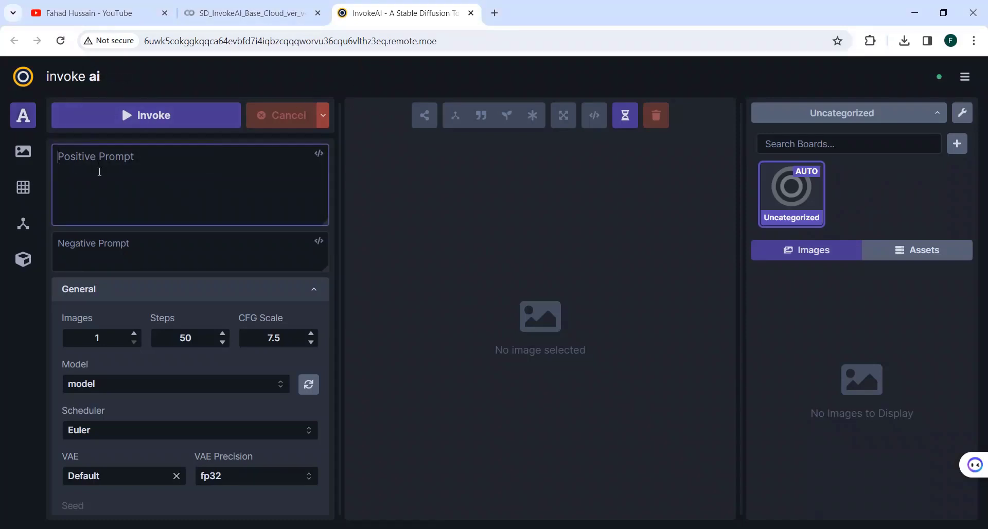
type("A boy standing on the mountain.")
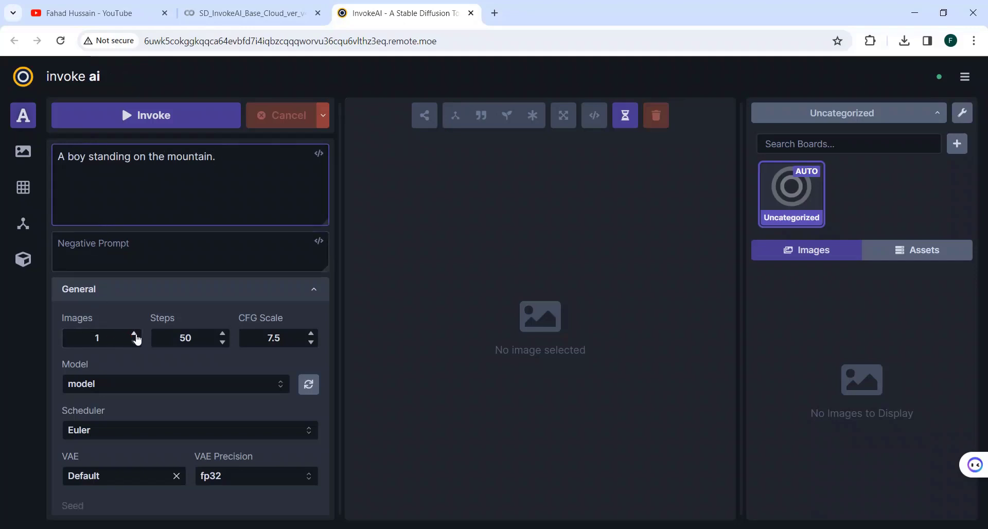
left_click(133, 333)
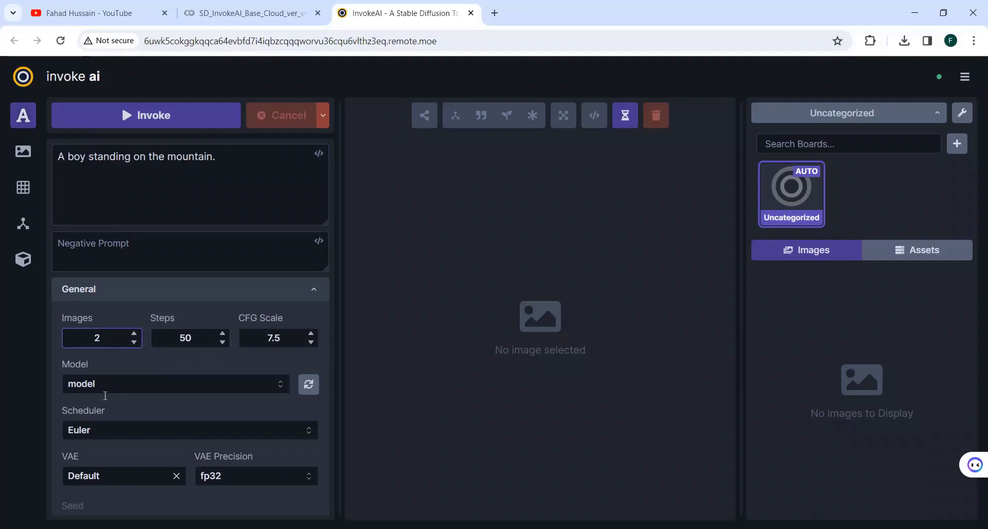
Check the available models and schedulers, keep "model" and Euler, and generate the images from the prompt.
left_click(280, 385)
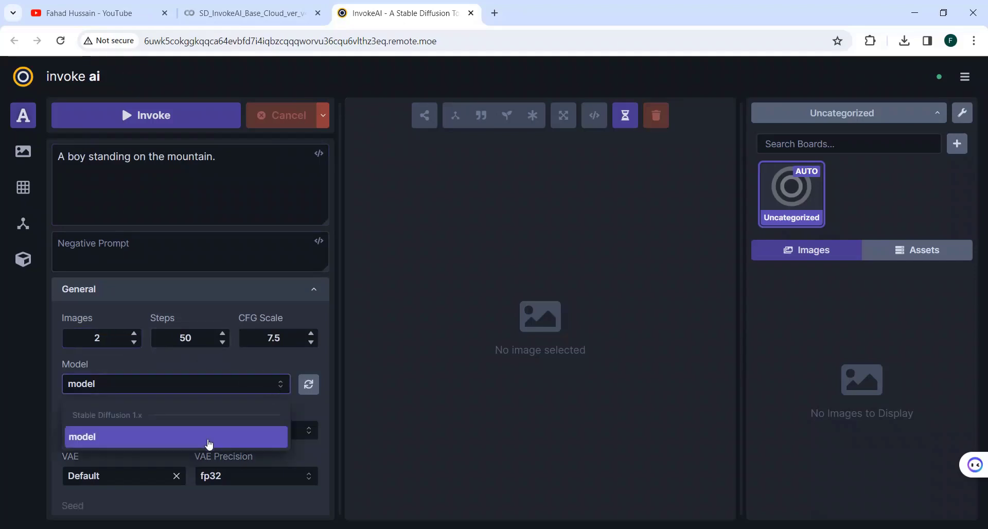
left_click(318, 362)
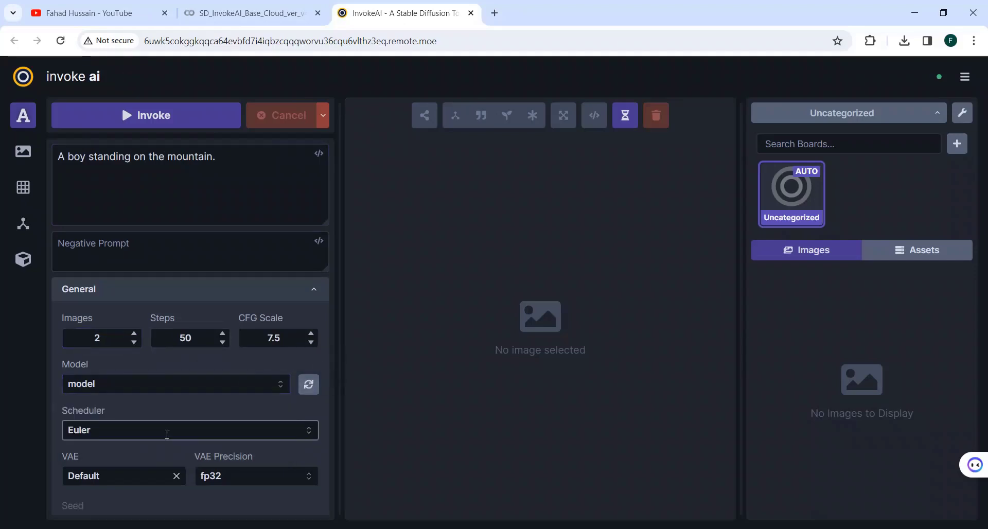
left_click(167, 433)
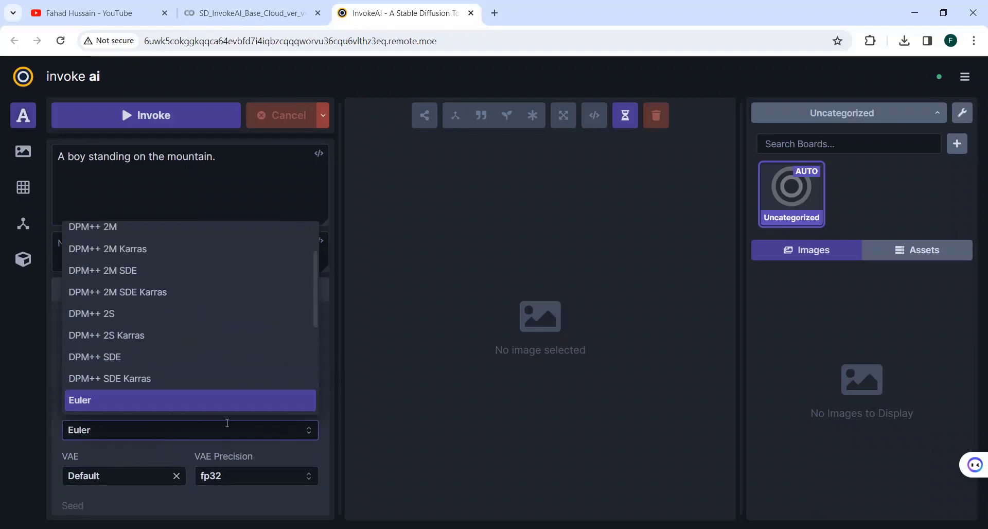
left_click(281, 179)
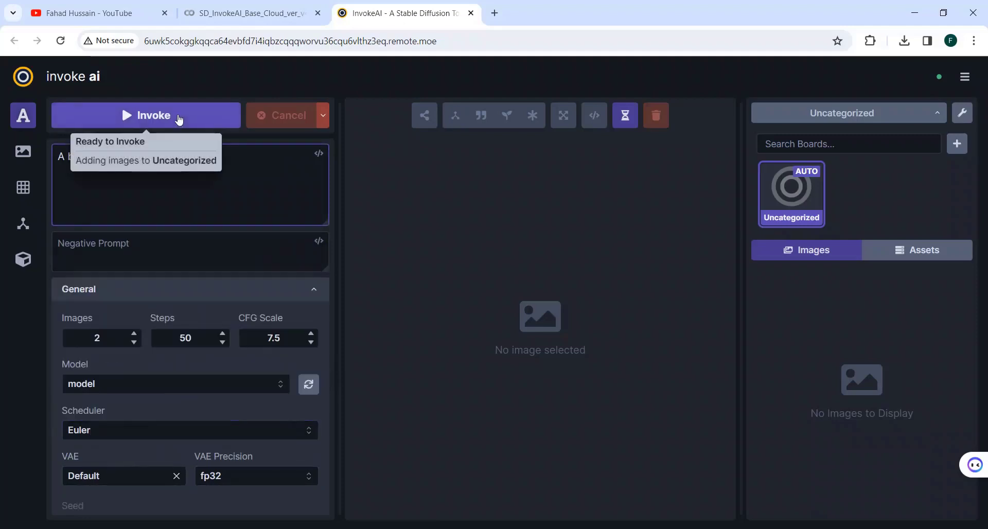
left_click(178, 120)
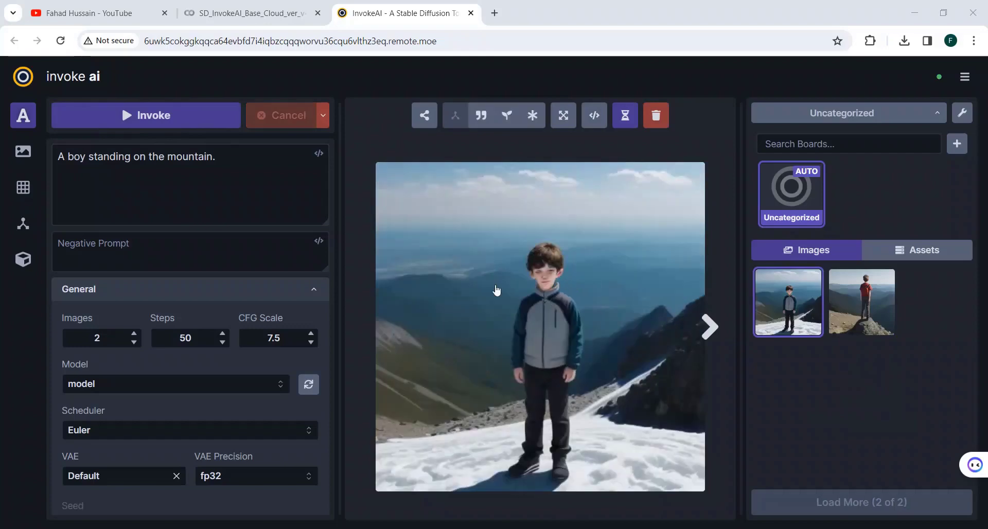
View the second generated image of the boy and the actions available for it.
left_click(874, 303)
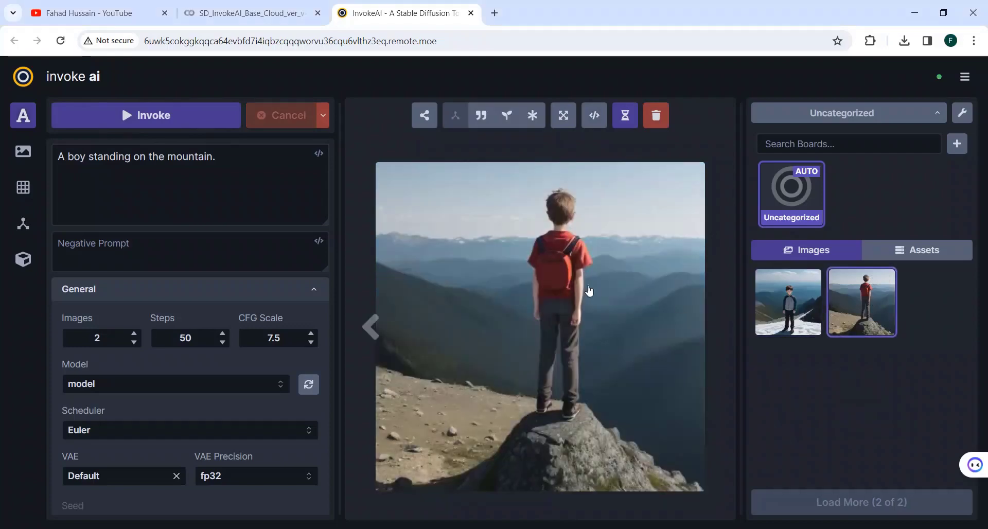
right_click(585, 287)
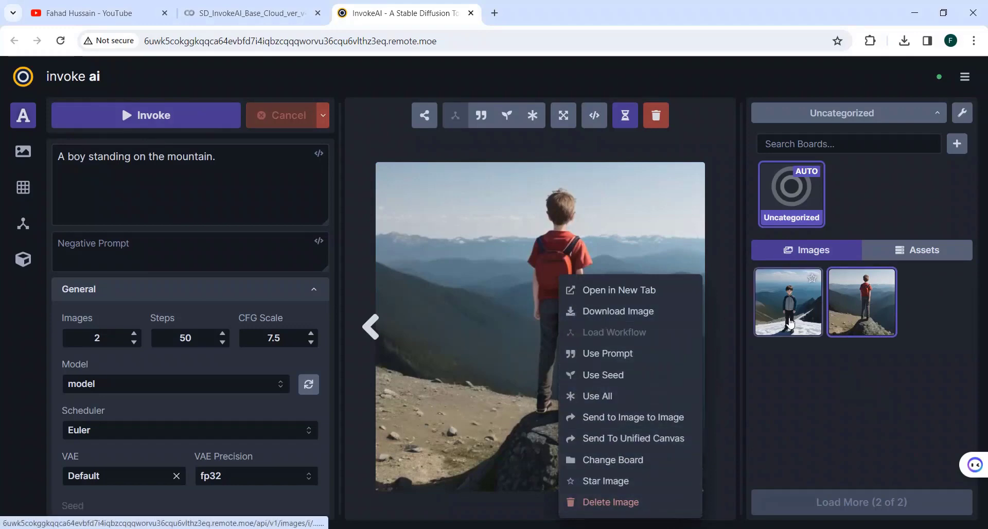
left_click(720, 359)
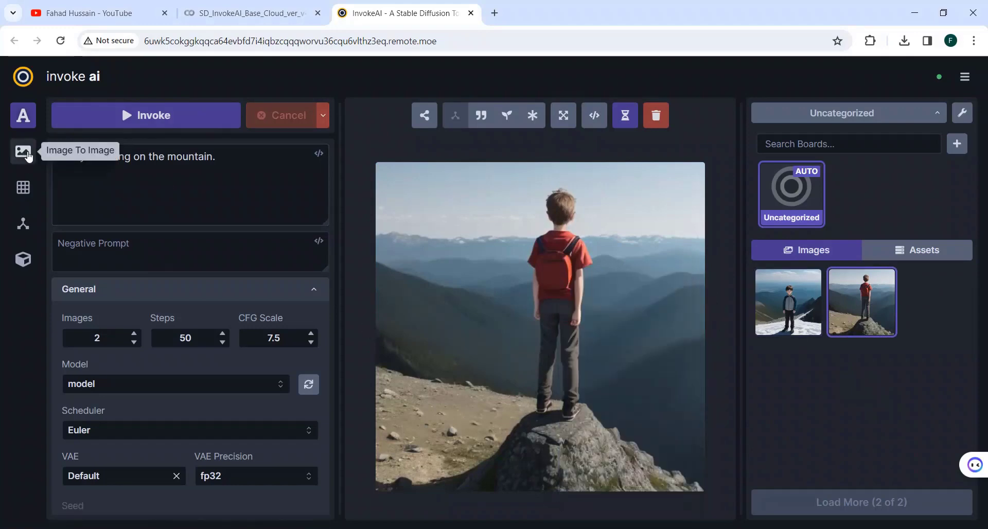
Switch to Image To Image mode and delete both generated boy images from the Uncategorized board.
left_click(24, 151)
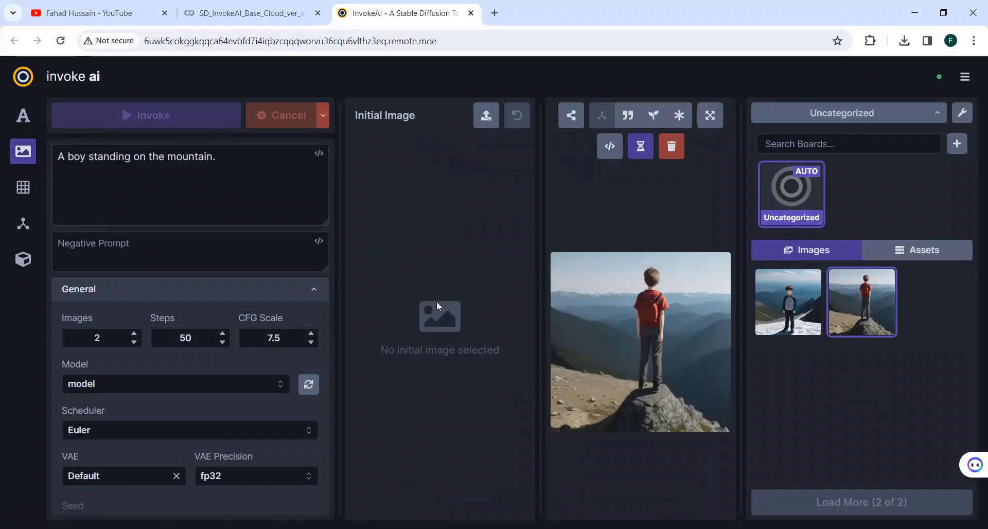
left_click(216, 160)
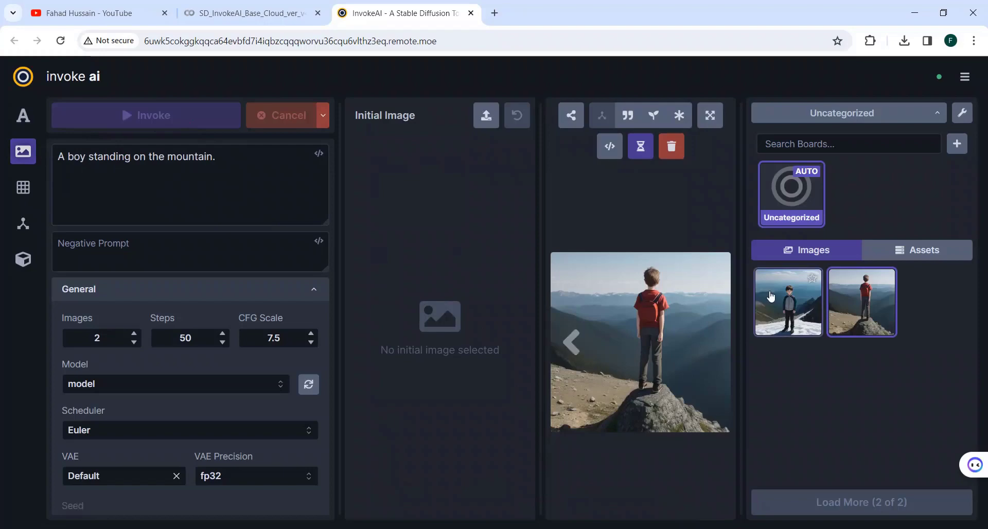
right_click(770, 295)
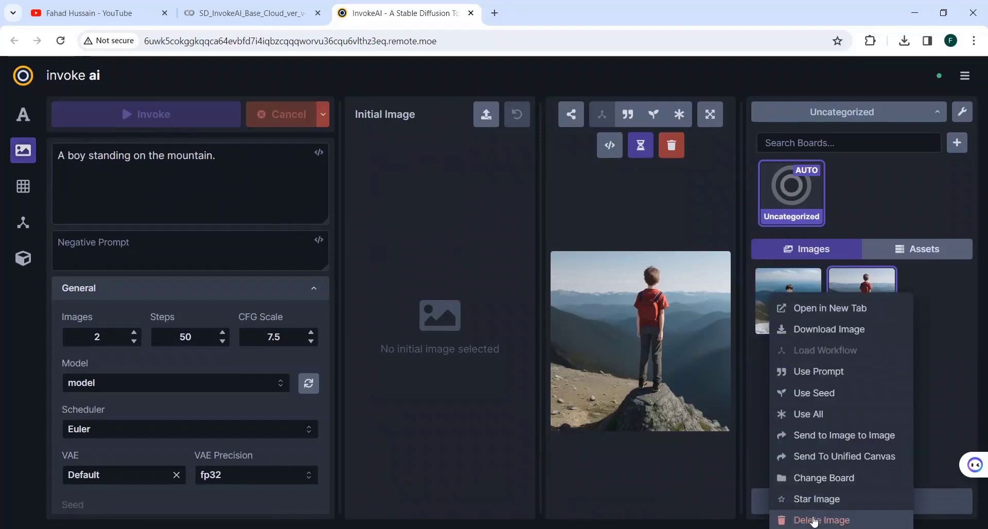
left_click(779, 520)
left_click(616, 359)
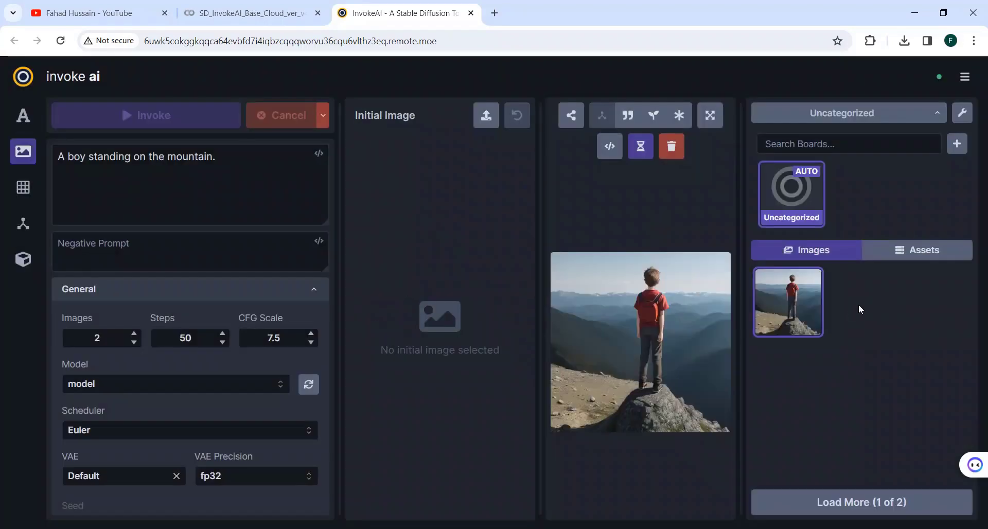
right_click(790, 301)
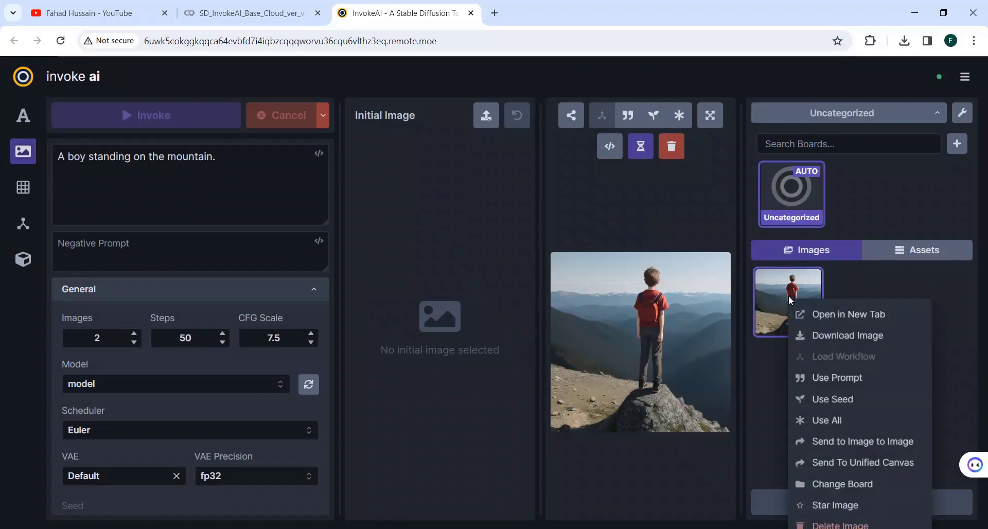
left_click(833, 522)
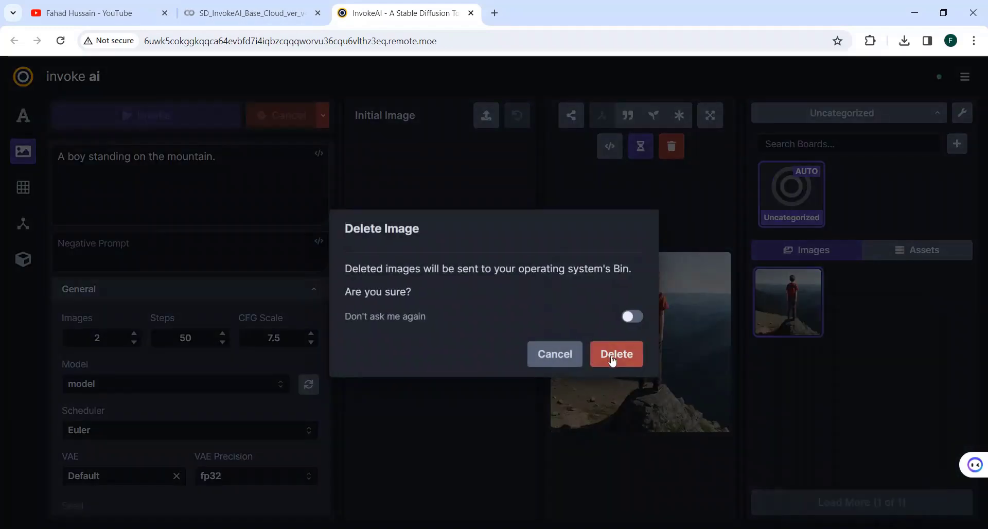
left_click(619, 353)
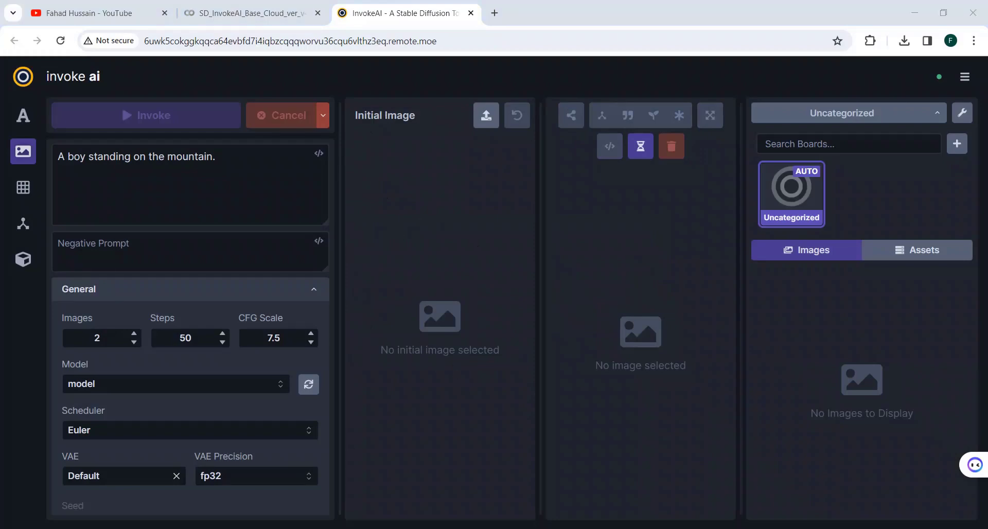
Load the cricket pitch picture from the computer as the initial image.
key("alt+Tab")
left_click_drag(600, 288, 459, 435)
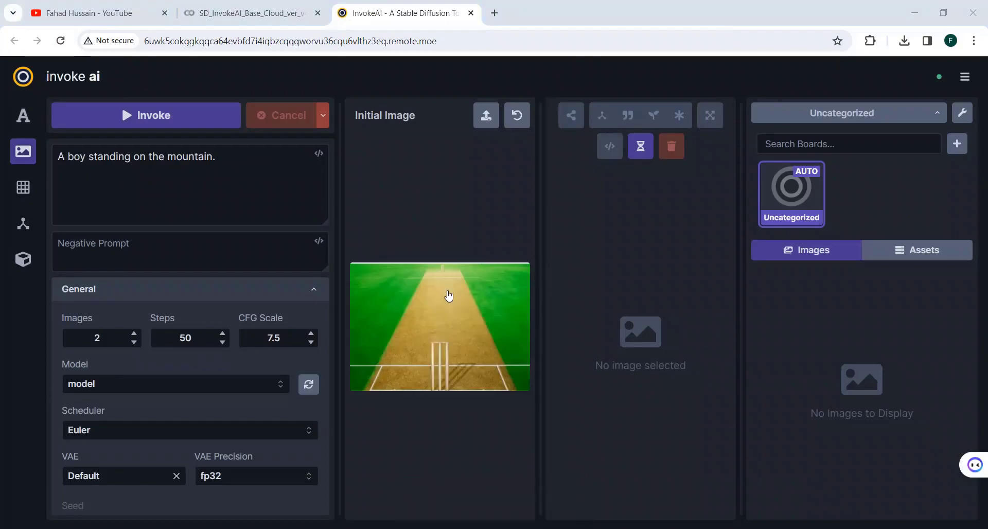
Replace the positive prompt with "A batsman playing cricket on pitch" and generate images from the initial picture.
left_click_drag(215, 157, 18, 172)
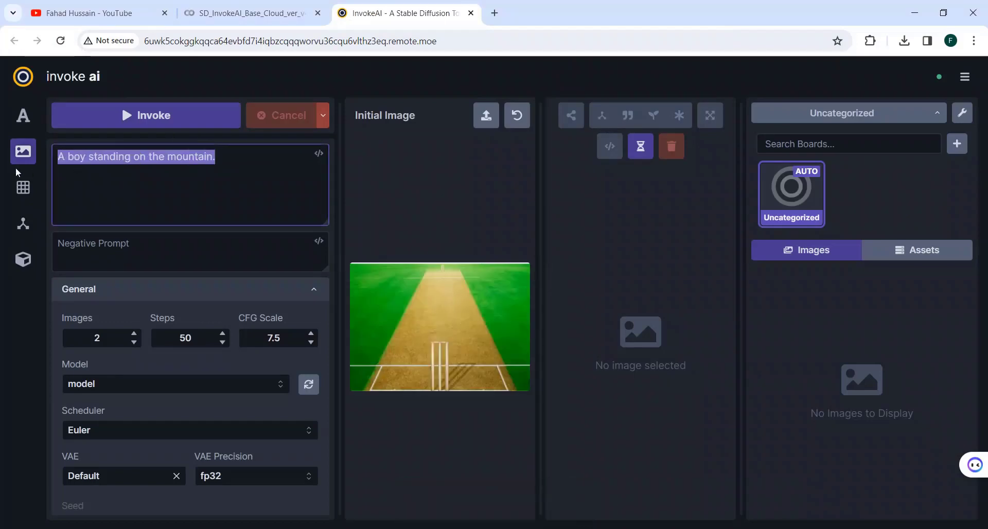
key("BackSpace")
type("A batsman playing cricket on pitch")
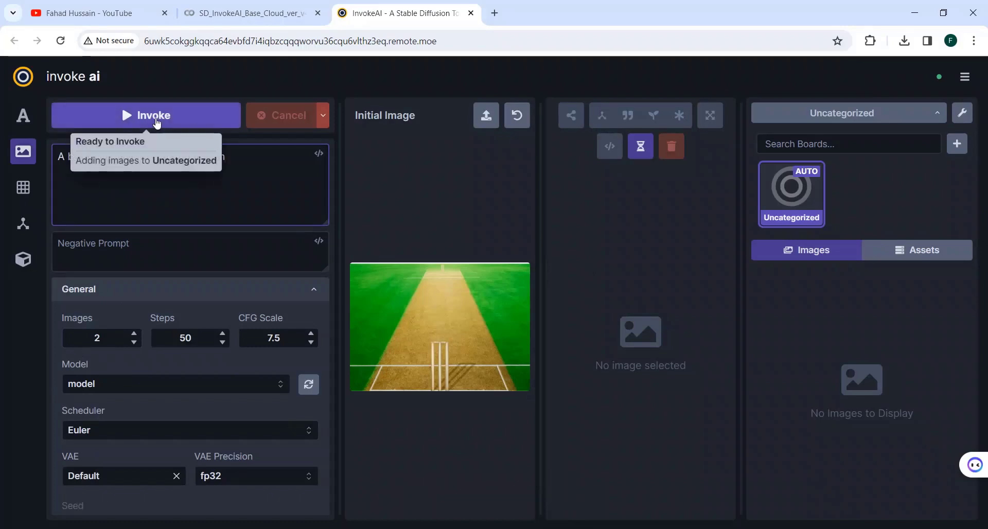
left_click(157, 119)
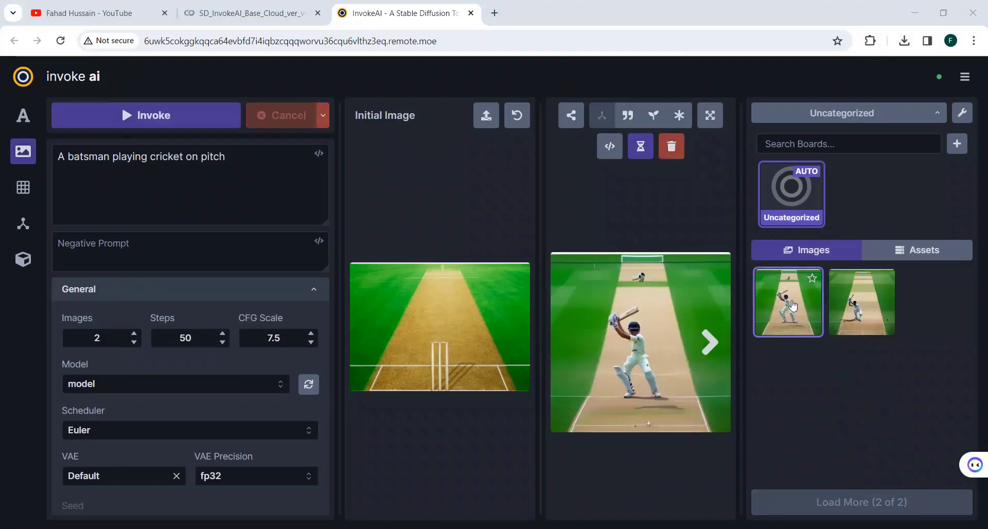
Download the second generated batsman image.
left_click(861, 302)
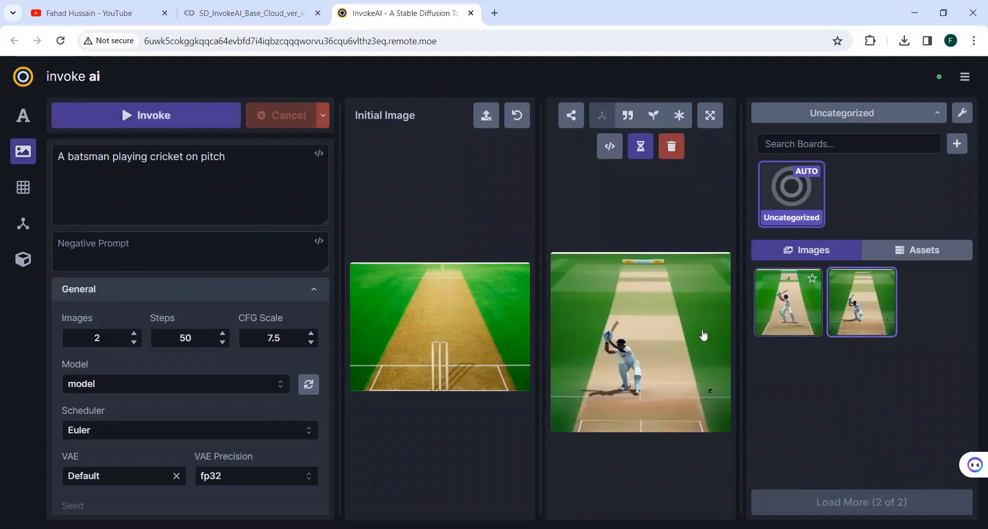
right_click(658, 325)
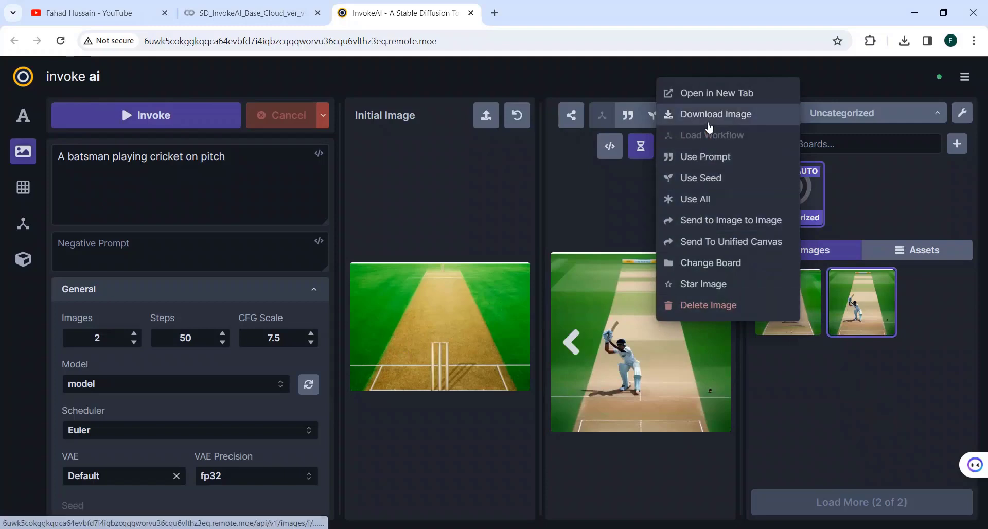
left_click(709, 121)
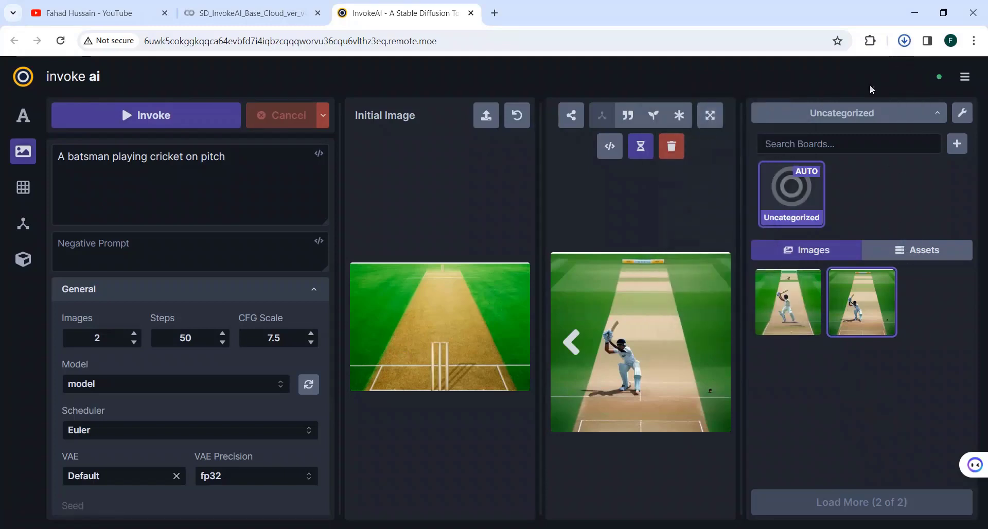
Open the downloaded batsman PNG from the browser's downloads in the image viewer and inspect it enlarged.
left_click(906, 43)
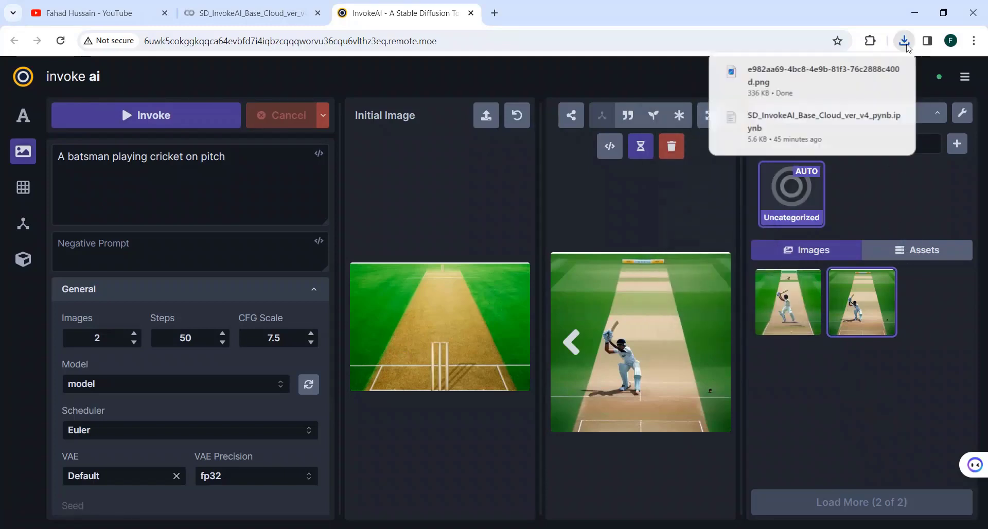
left_click(813, 83)
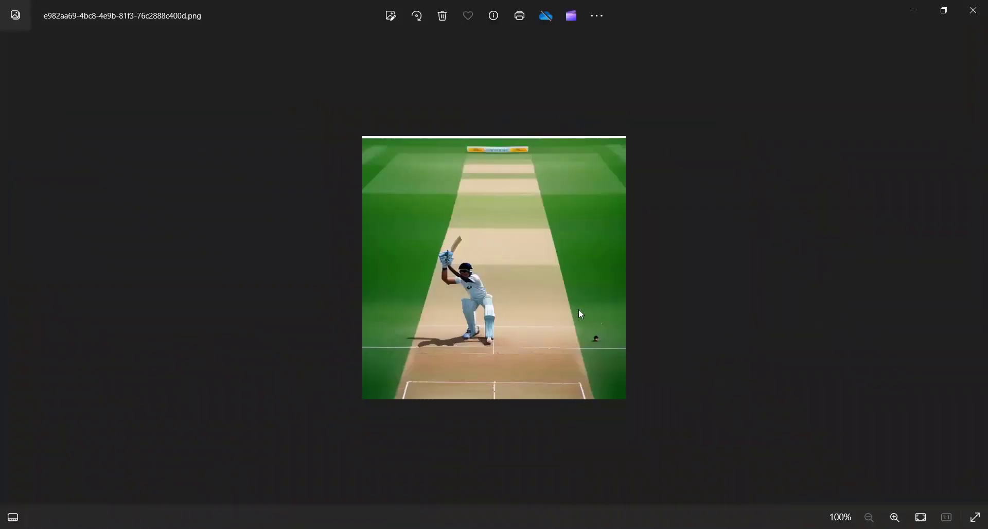
scroll(581, 314, "up", 3)
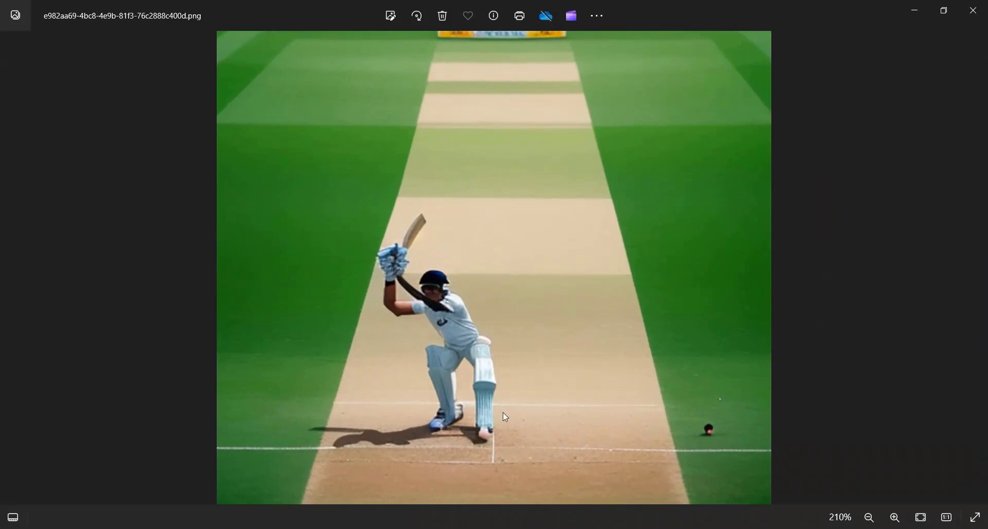